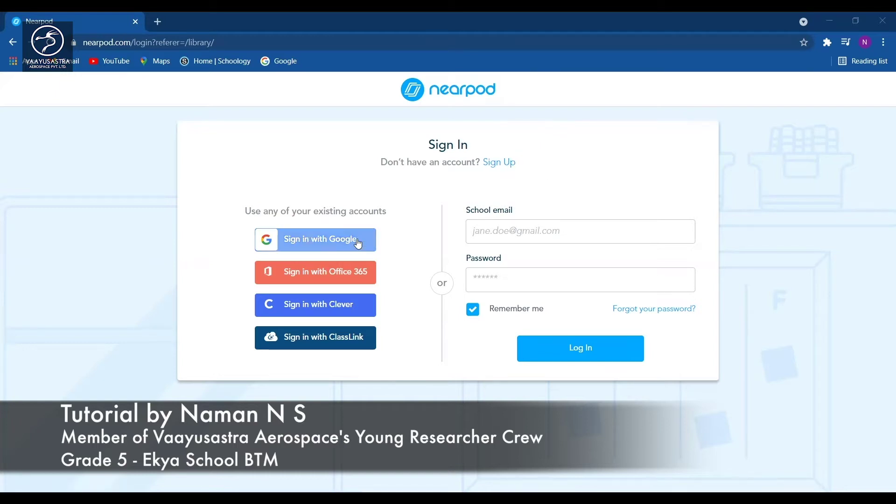
# Sign in to Nearpod with the second listed Google account, entering the account password
pyautogui.click(331, 243)
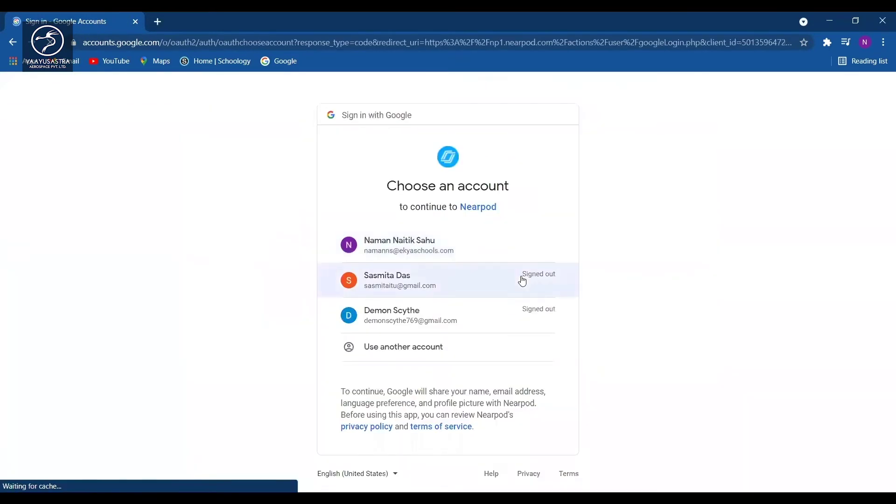
pyautogui.click(522, 280)
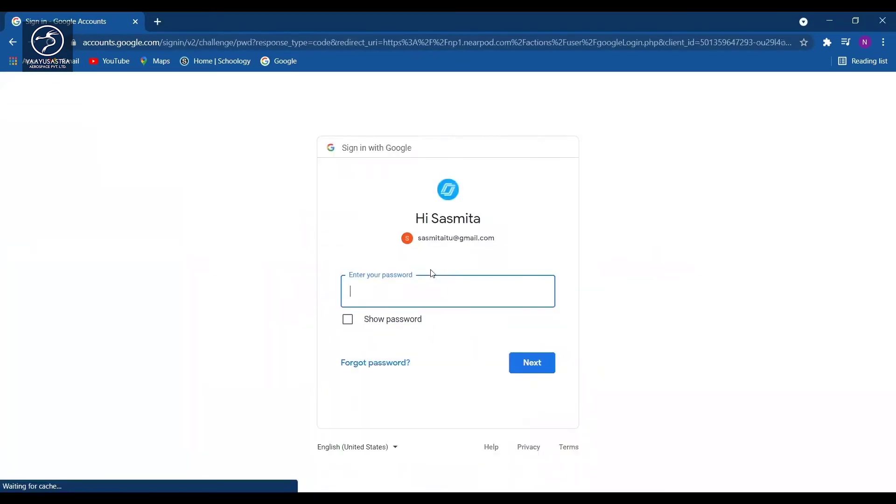
pyautogui.write('••')
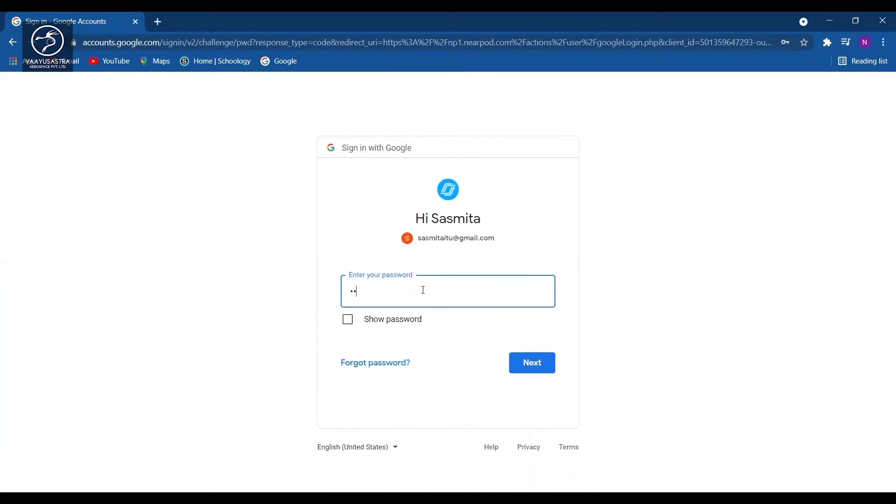
pyautogui.write('•••••••••')
pyautogui.press('Return')
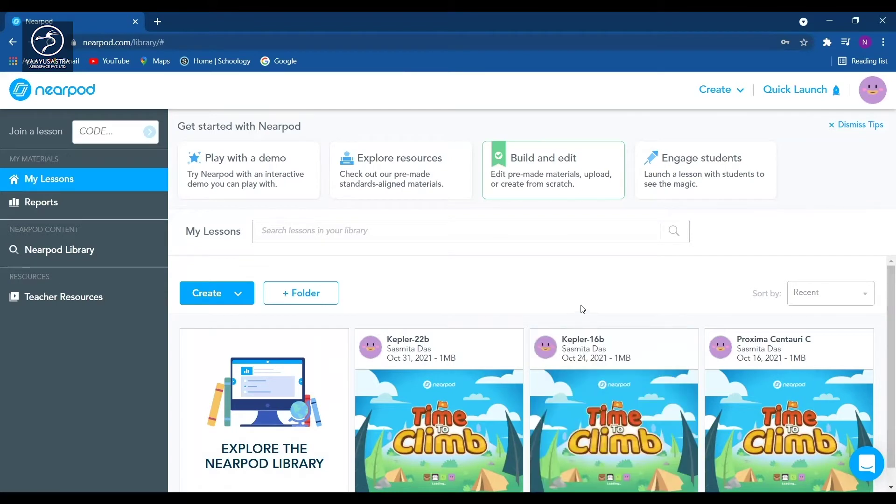
pyautogui.rightClick(522, 282)
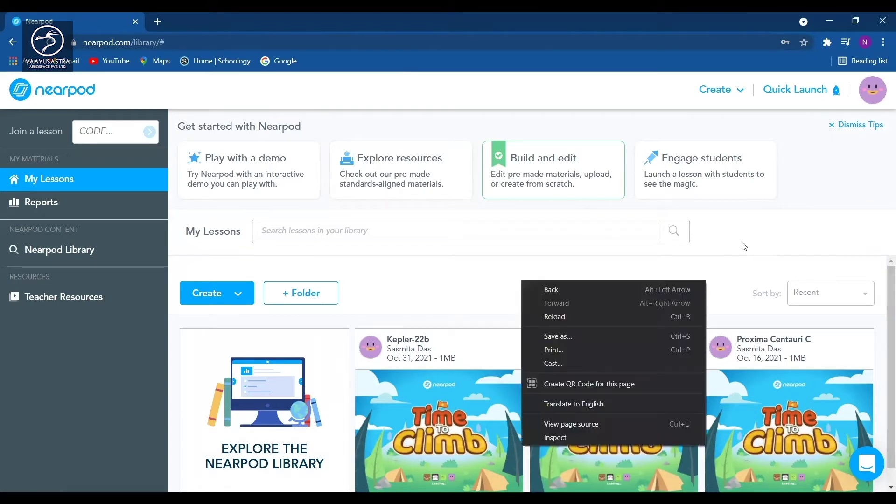
pyautogui.click(454, 92)
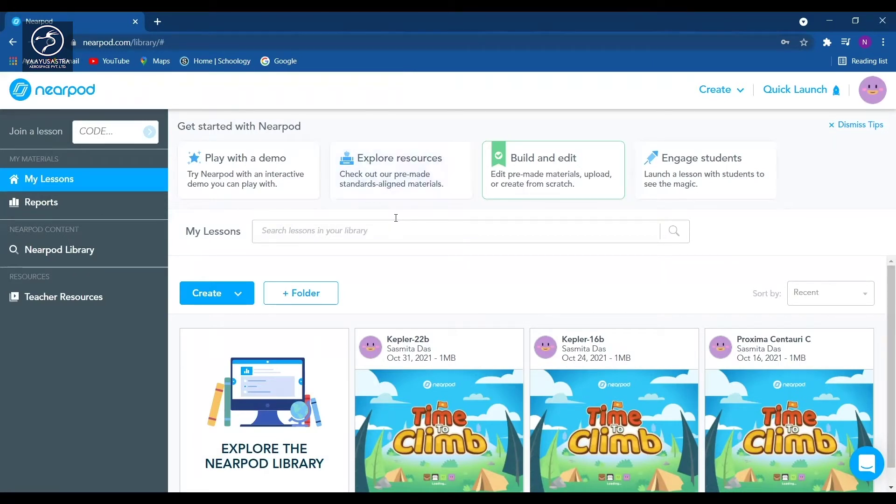
# Create a new Time to Climb activity and collapse the Time to Climb library beside the question editor
pyautogui.click(241, 295)
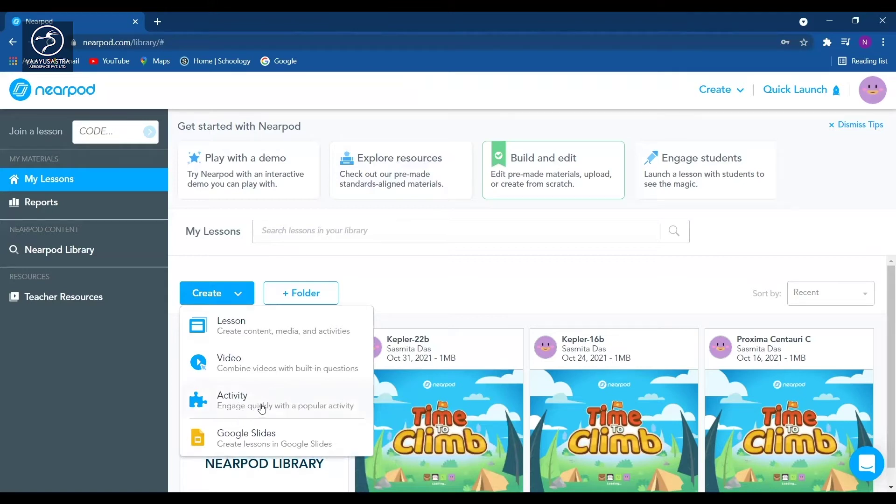
pyautogui.click(284, 396)
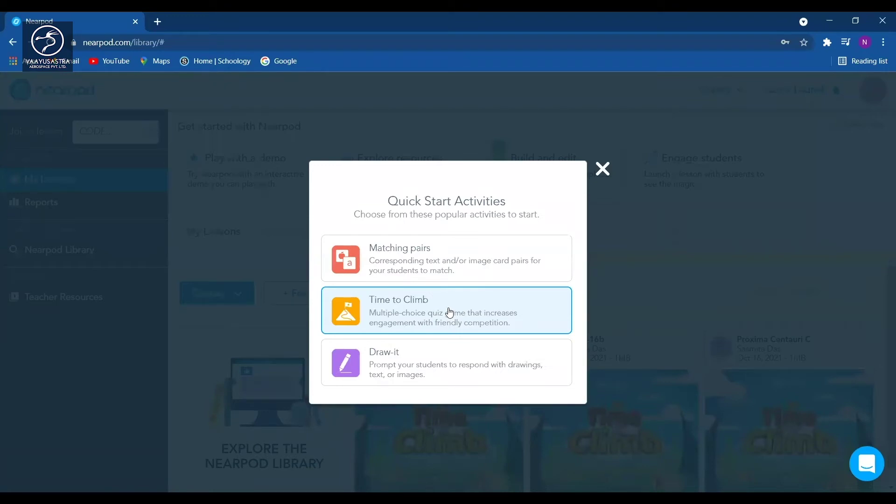
pyautogui.click(230, 250)
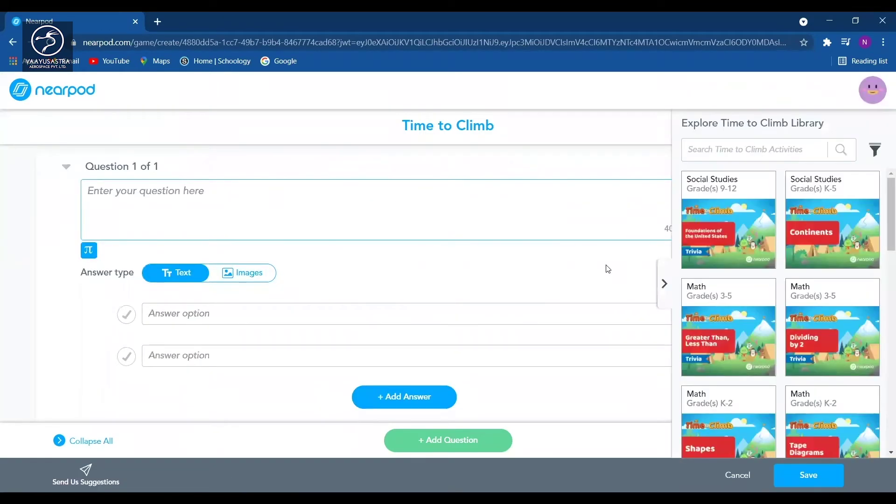
pyautogui.click(661, 284)
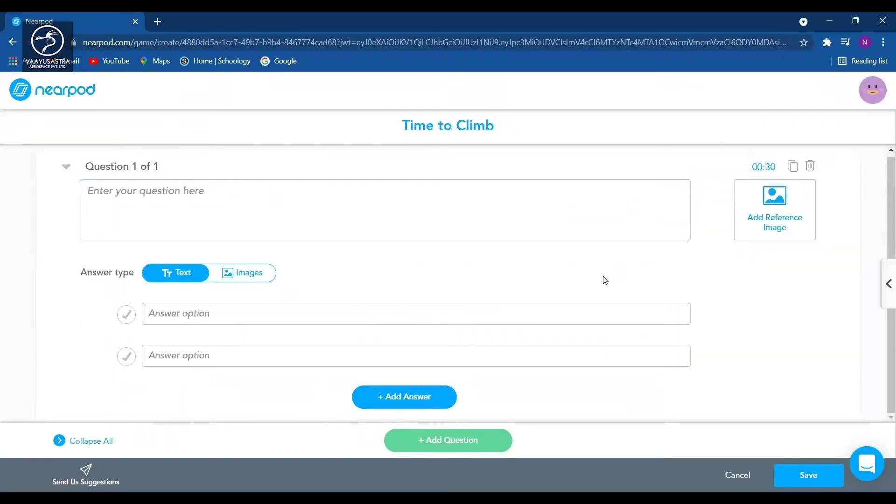
# Add two more answer options to the question and try saving the activity with its fields still empty
pyautogui.click(543, 227)
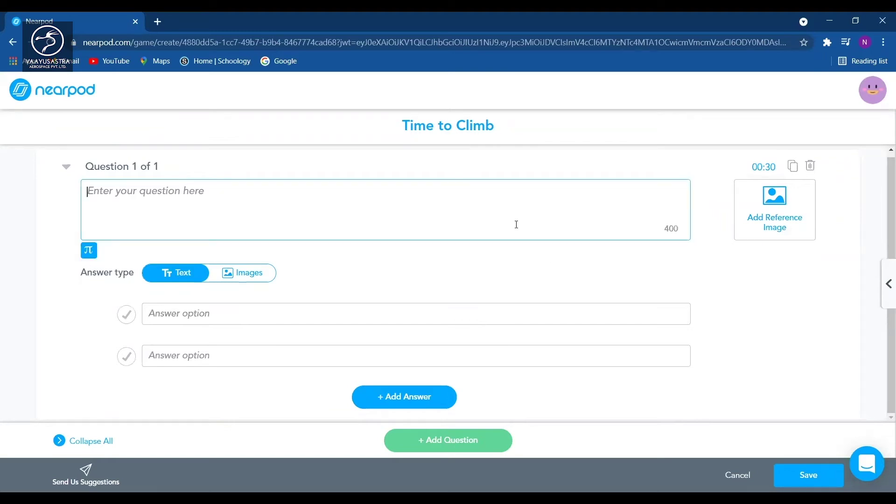
pyautogui.click(694, 274)
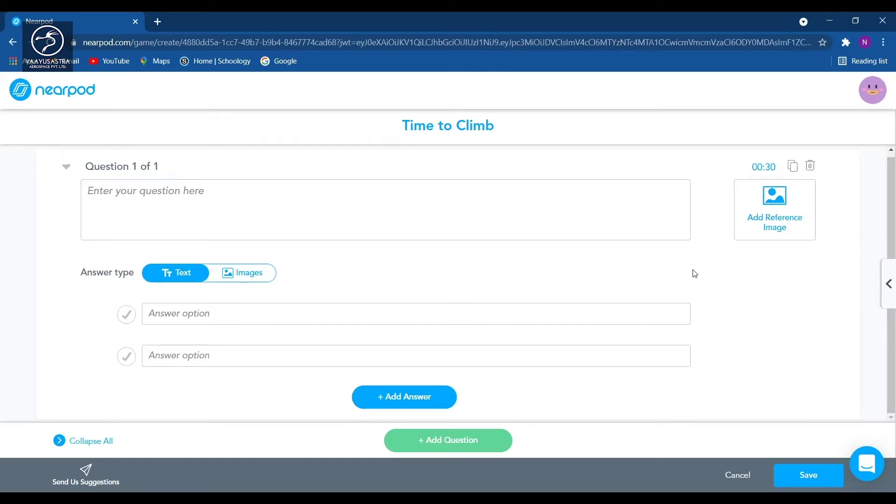
pyautogui.press('Tab')
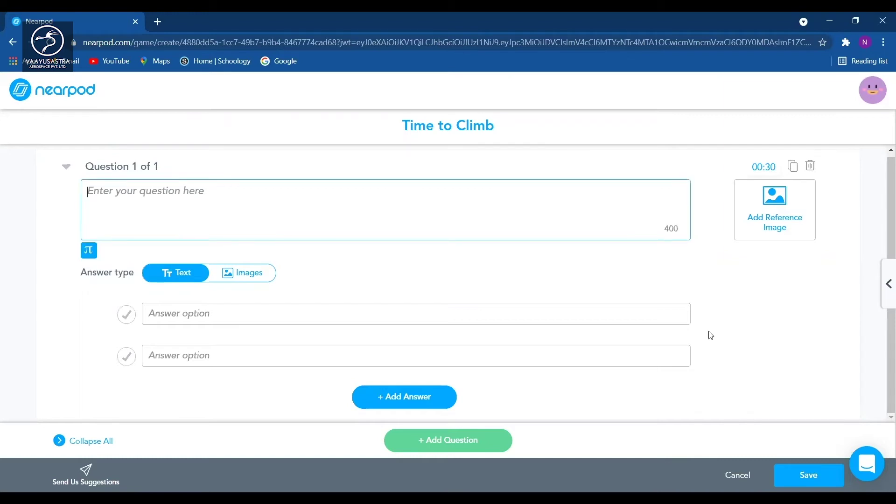
pyautogui.click(382, 401)
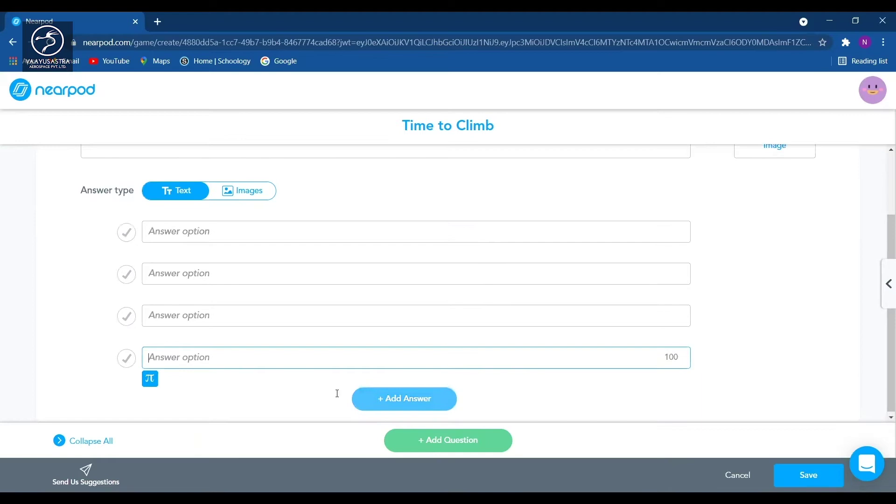
pyautogui.scroll(2, 348, 233)
pyautogui.click(348, 233)
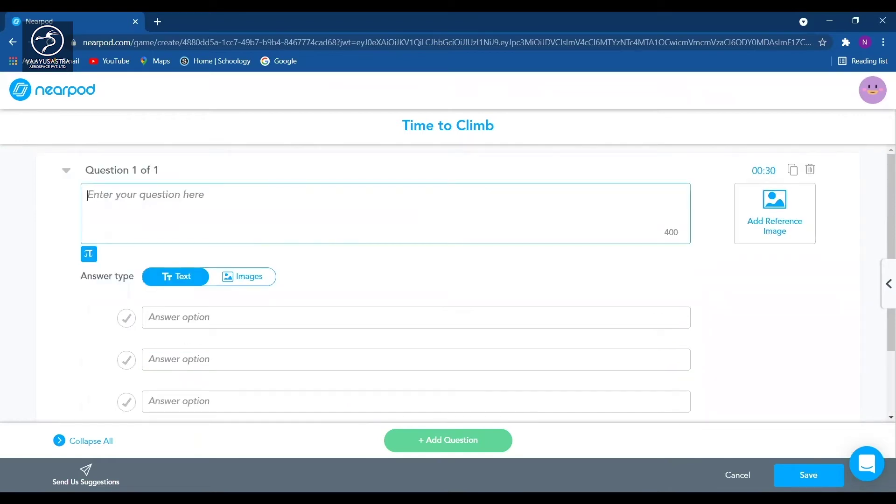
pyautogui.click(834, 473)
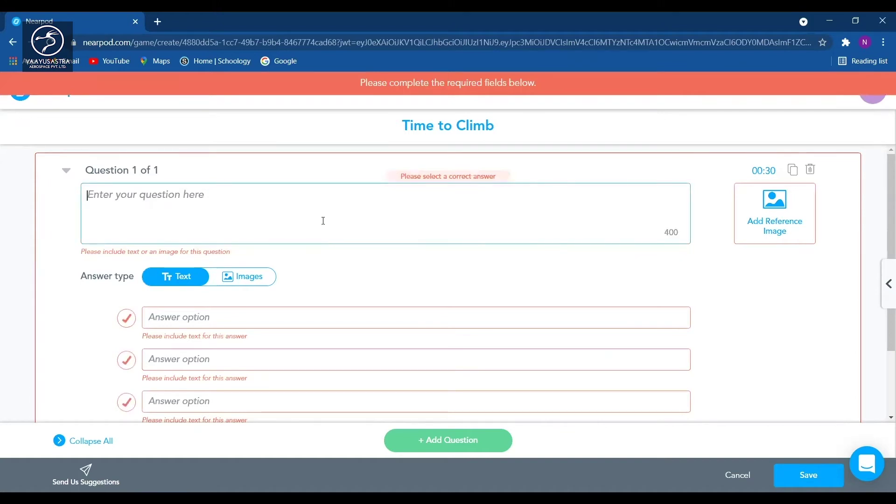
# Enter "fre" as the question with the answers "db" and "sv", and delete the empty answer options
pyautogui.write('fre')
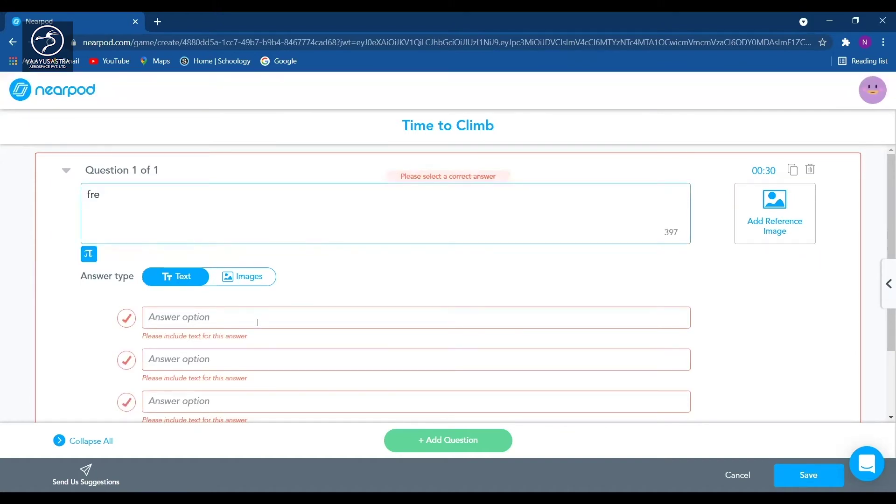
pyautogui.click(167, 318)
pyautogui.write('db')
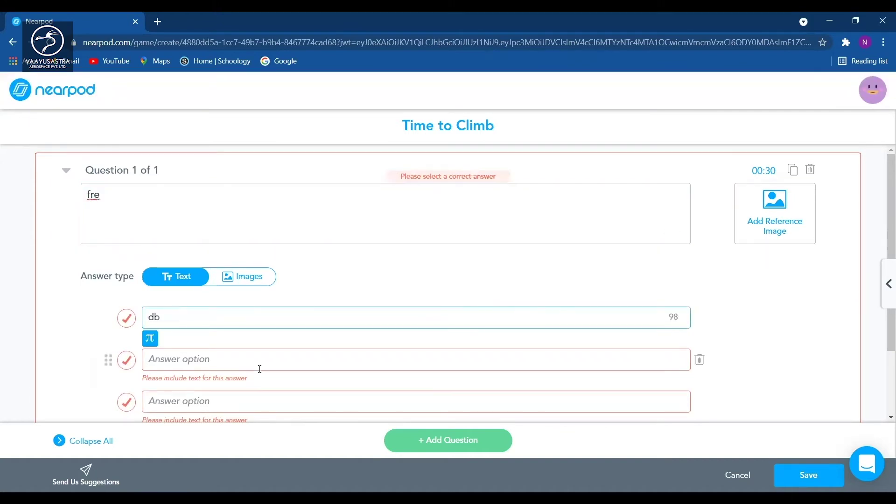
pyautogui.click(606, 357)
pyautogui.write('sv')
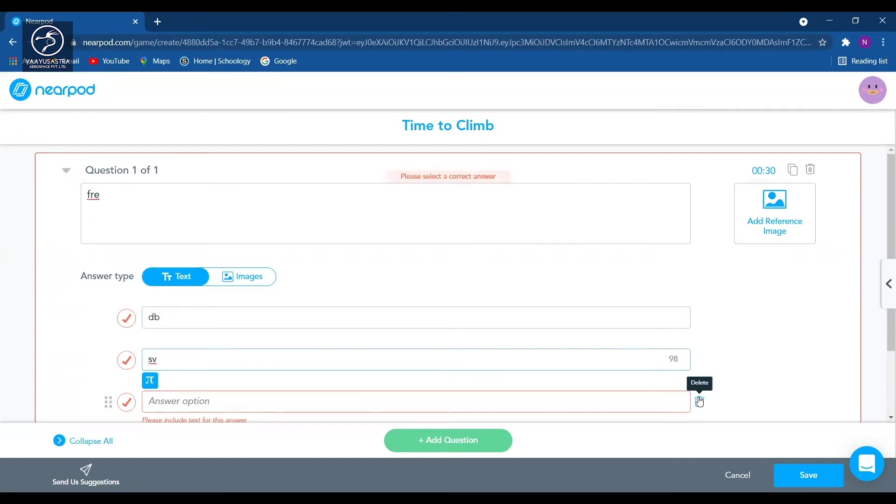
pyautogui.click(700, 402)
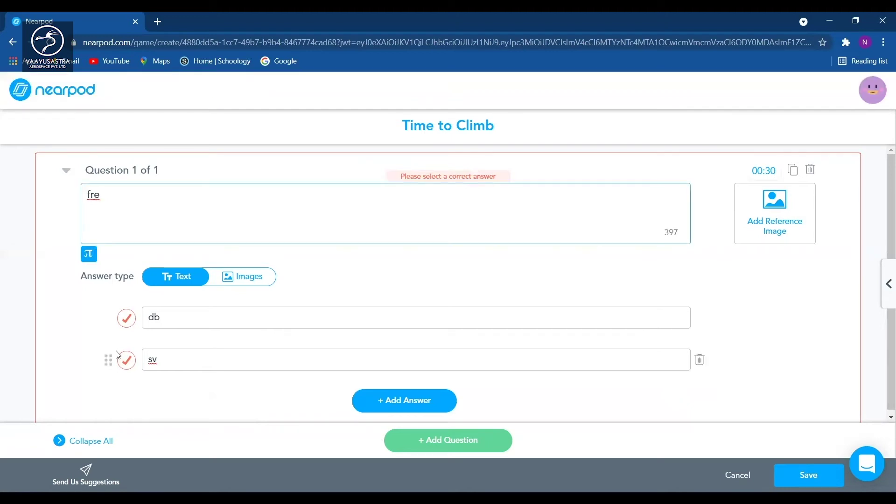
# Mark "sv" as the correct answer and save the Time to Climb activity
pyautogui.click(126, 360)
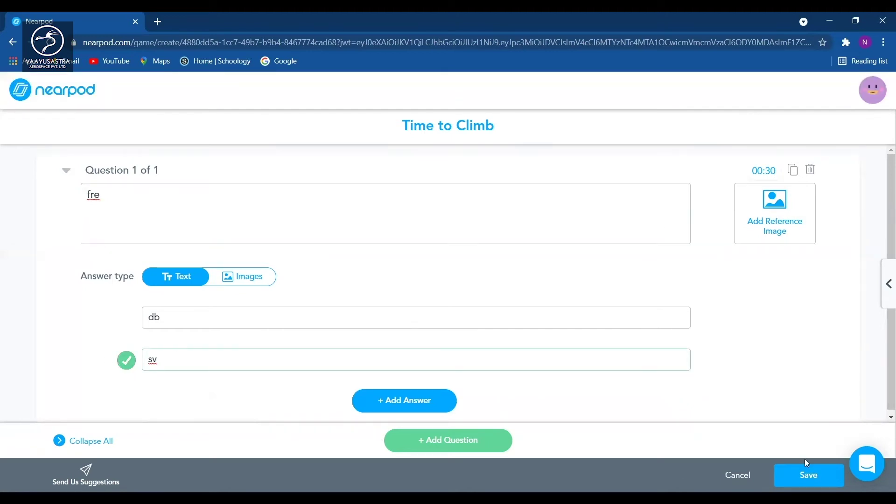
pyautogui.click(807, 472)
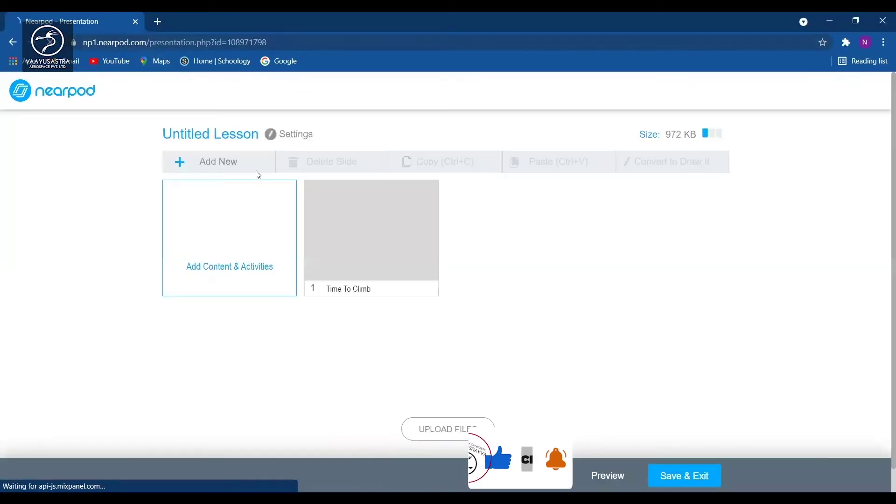
# Rename the untitled lesson "Demo" and return to the My Lessons library
pyautogui.click(264, 133)
pyautogui.press('BackSpace')
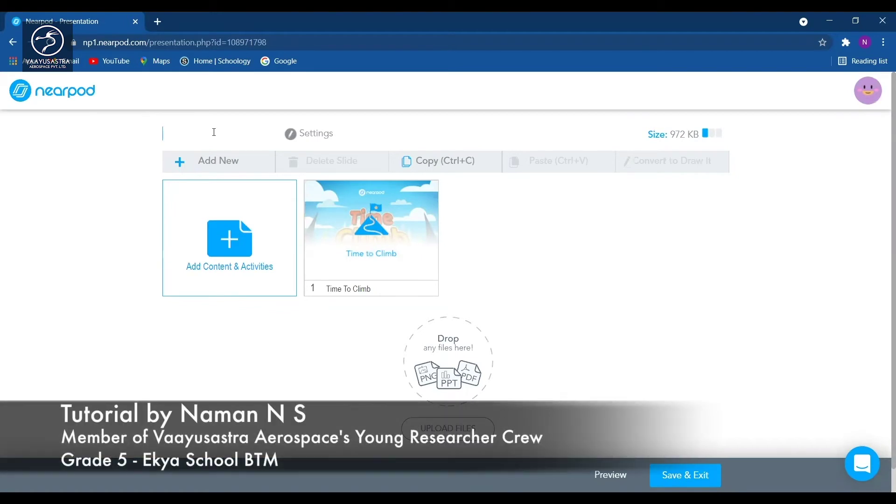
pyautogui.write('Demo')
pyautogui.click(64, 97)
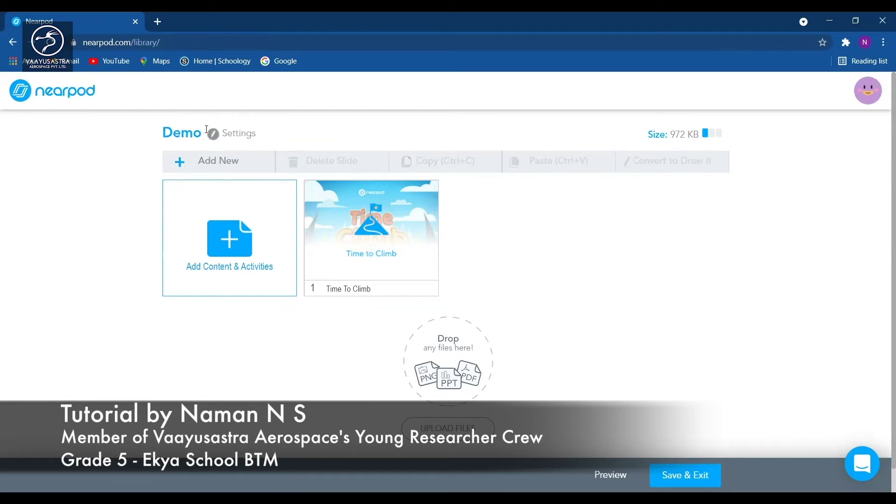
pyautogui.click(426, 424)
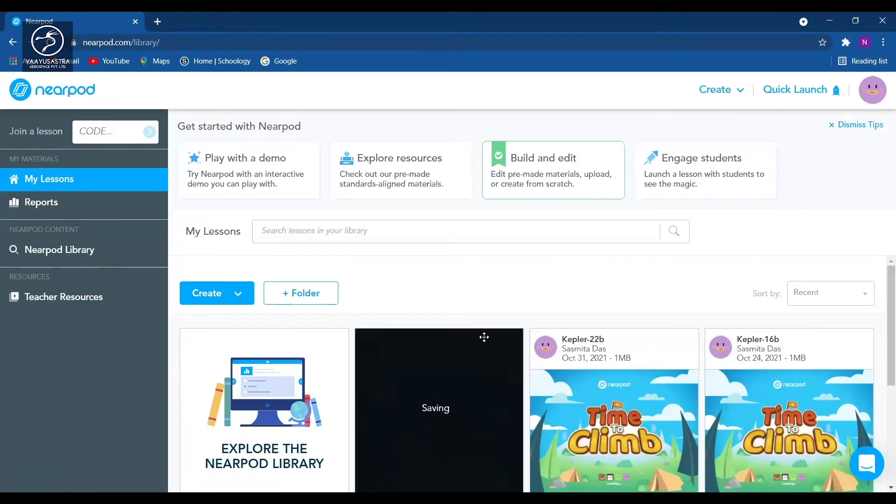
# Review the additional options of the Demo lesson and launch it as a Live Participation session
pyautogui.scroll(-4, 467, 365)
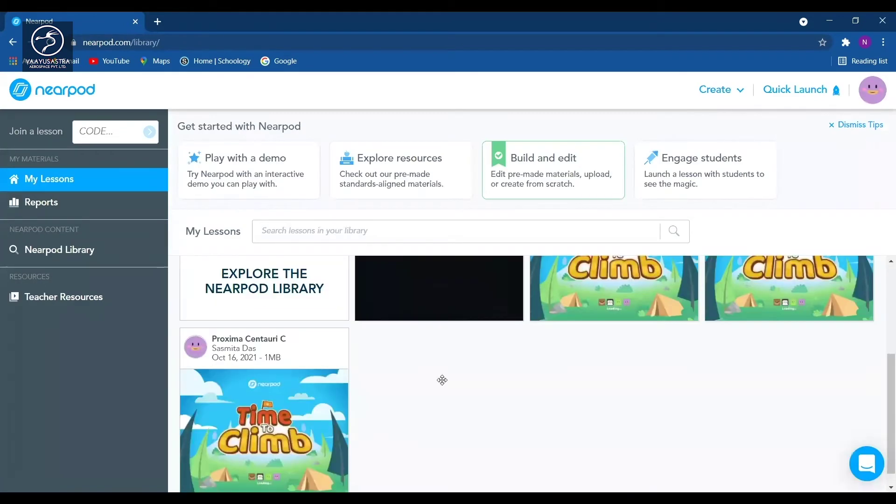
pyautogui.scroll(3, 504, 356)
pyautogui.scroll(2, 509, 352)
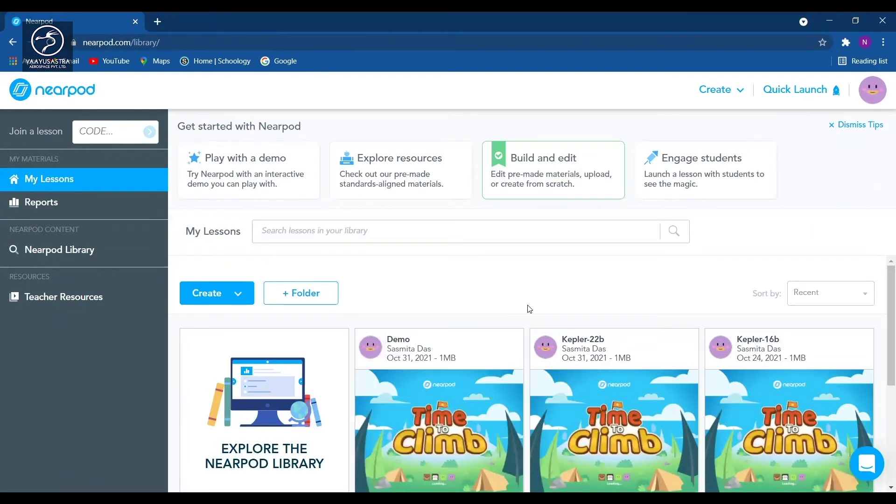
pyautogui.moveTo(498, 346)
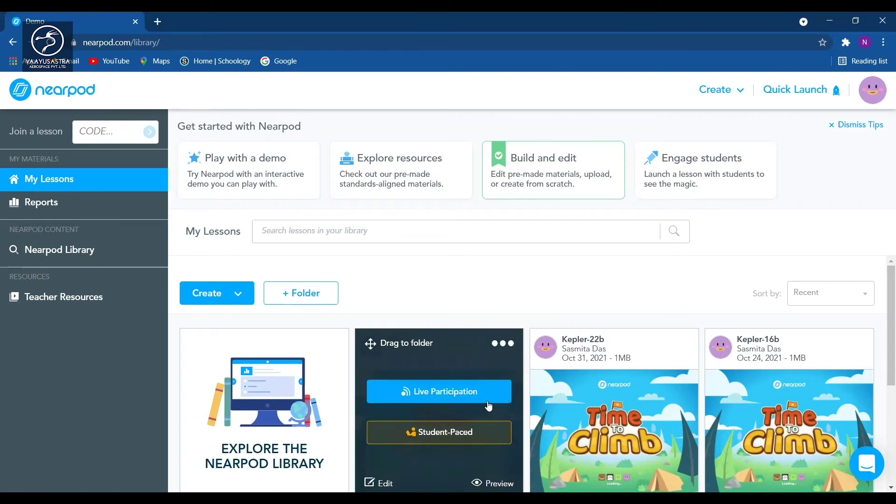
pyautogui.click(501, 346)
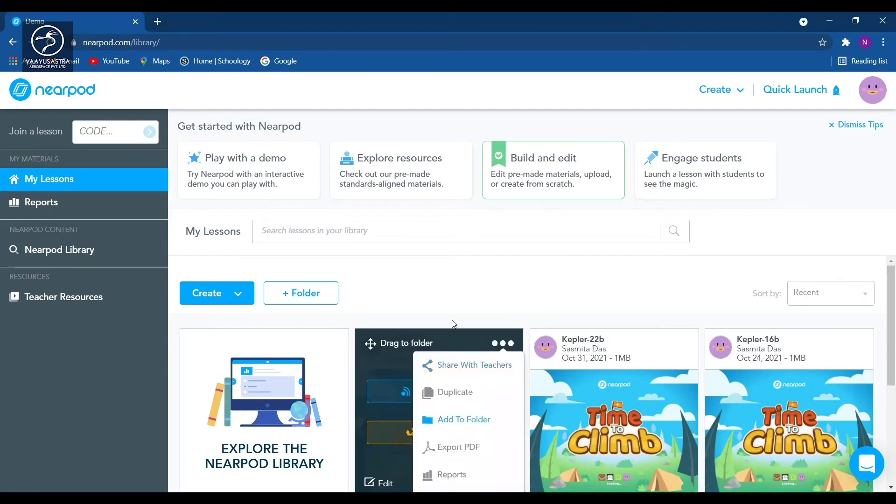
pyautogui.scroll(-4, 451, 320)
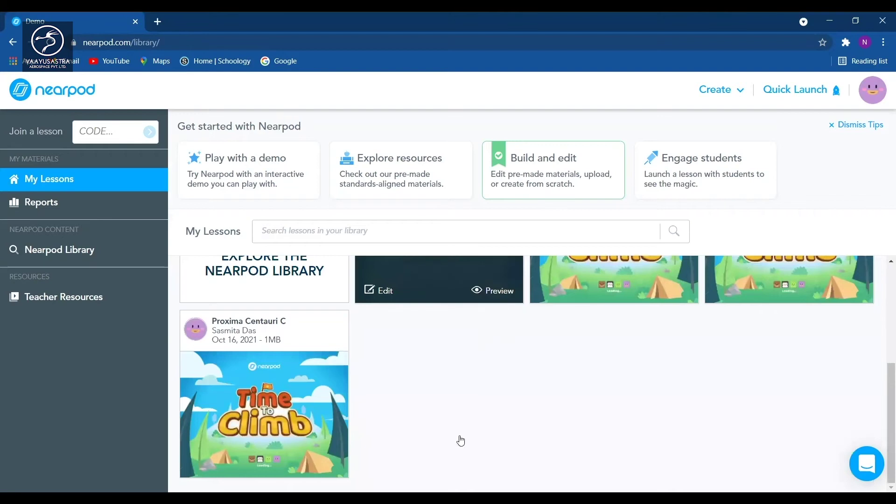
pyautogui.scroll(4, 451, 475)
pyautogui.click(427, 374)
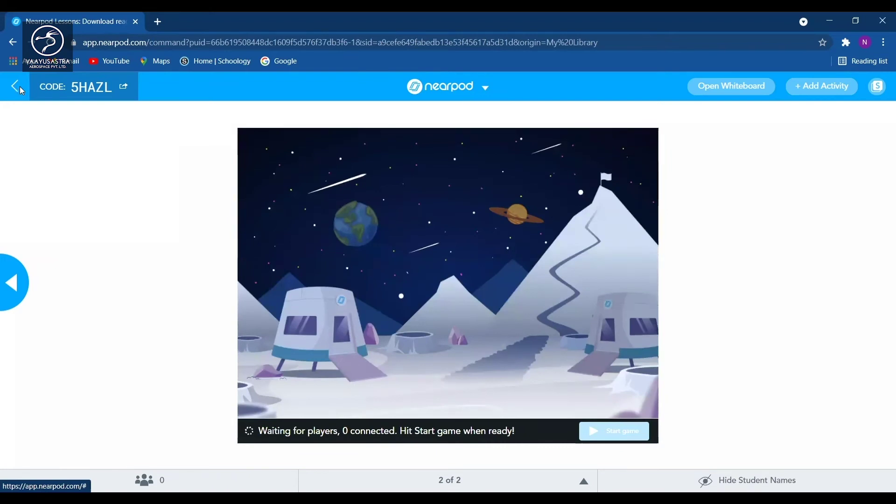
# End the running live session of the Demo lesson for all logged-in students
pyautogui.click(21, 83)
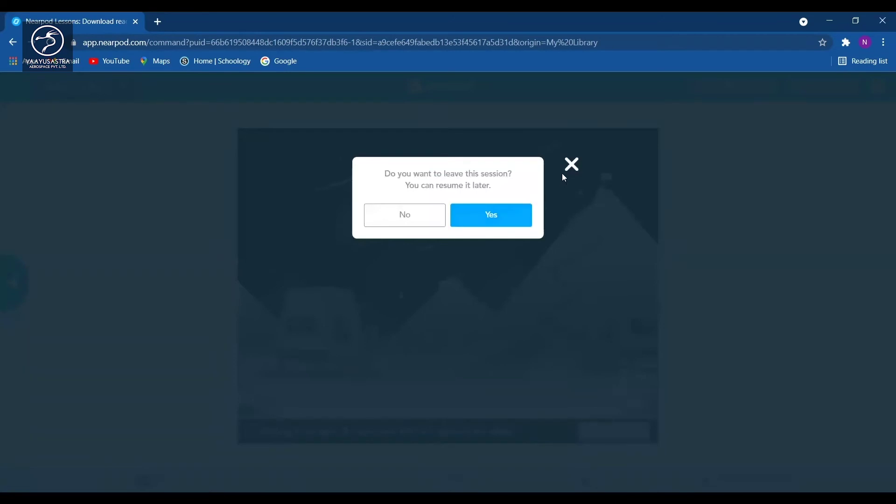
pyautogui.click(501, 98)
pyautogui.click(487, 89)
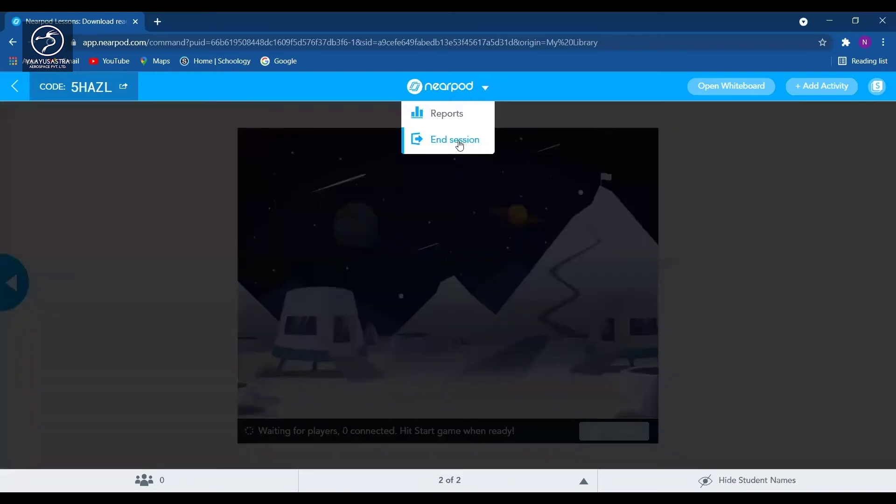
pyautogui.click(459, 142)
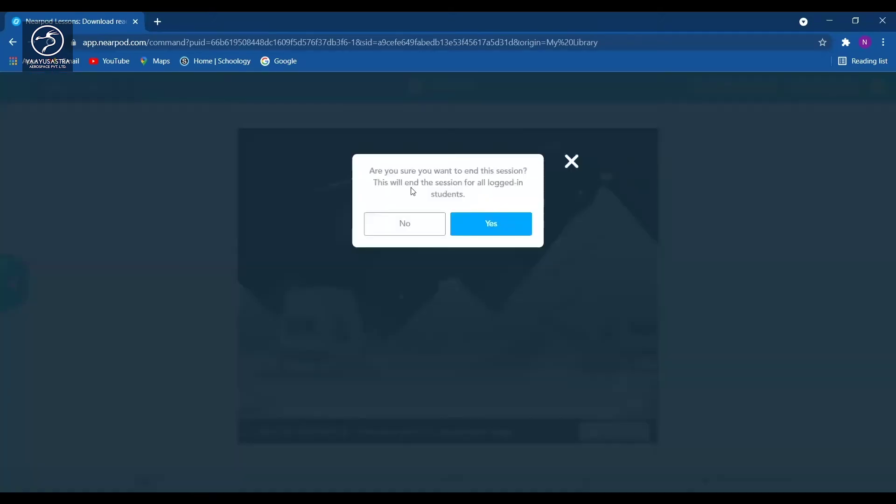
pyautogui.tripleClick(414, 191)
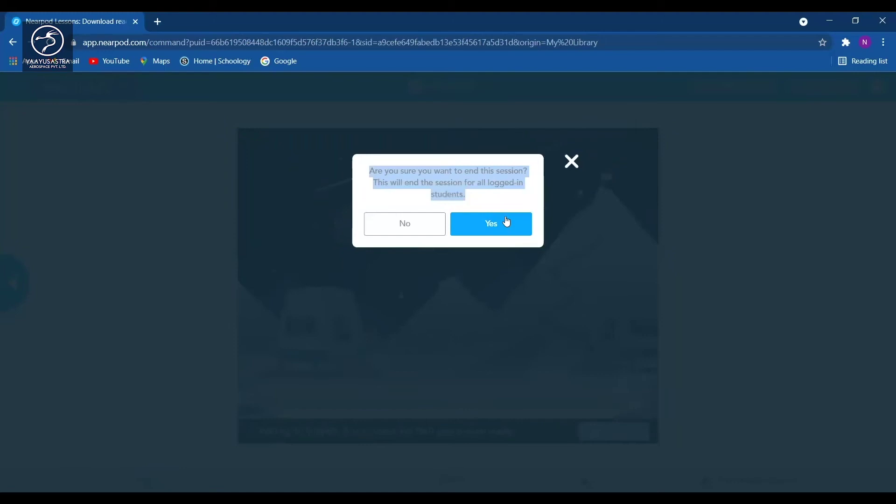
pyautogui.click(510, 234)
pyautogui.click(506, 226)
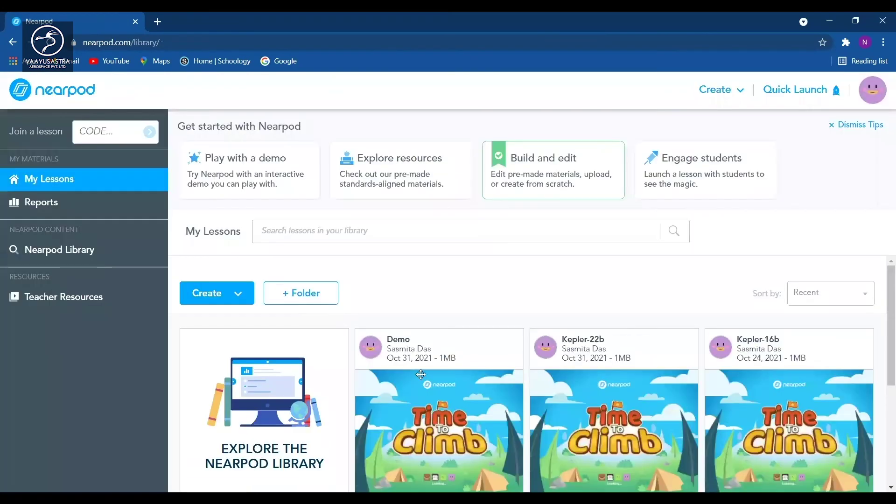
# Reopen the Demo lesson's Time to Climb activity for editing and add a second question
pyautogui.moveTo(463, 456)
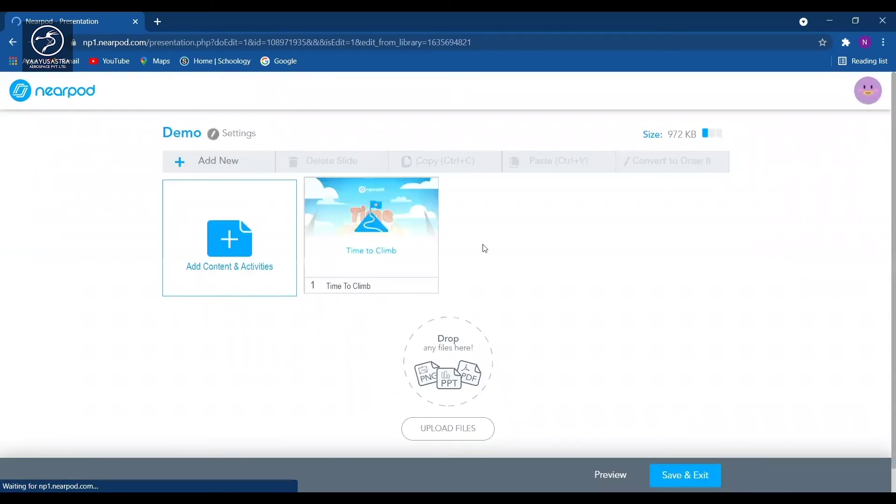
pyautogui.click(400, 240)
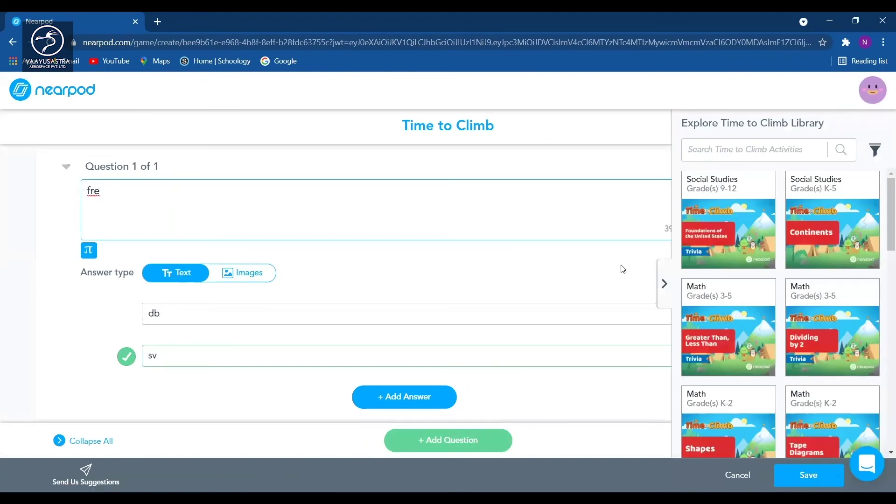
pyautogui.click(484, 438)
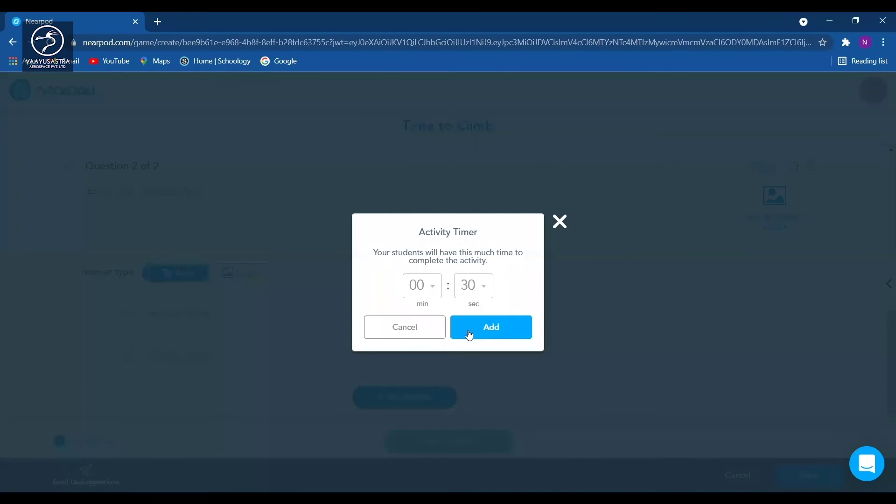
# Review the second question's activity timer choices and look over both questions' answer settings
pyautogui.click(473, 286)
pyautogui.click(432, 288)
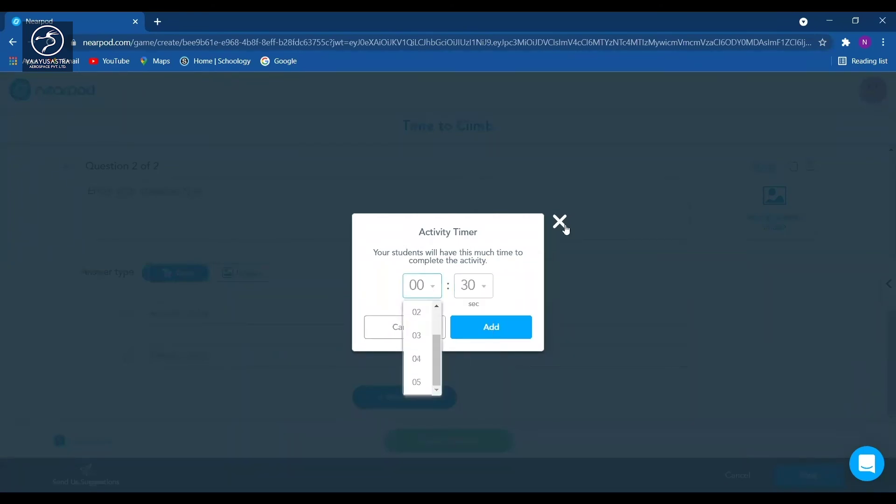
pyautogui.click(289, 301)
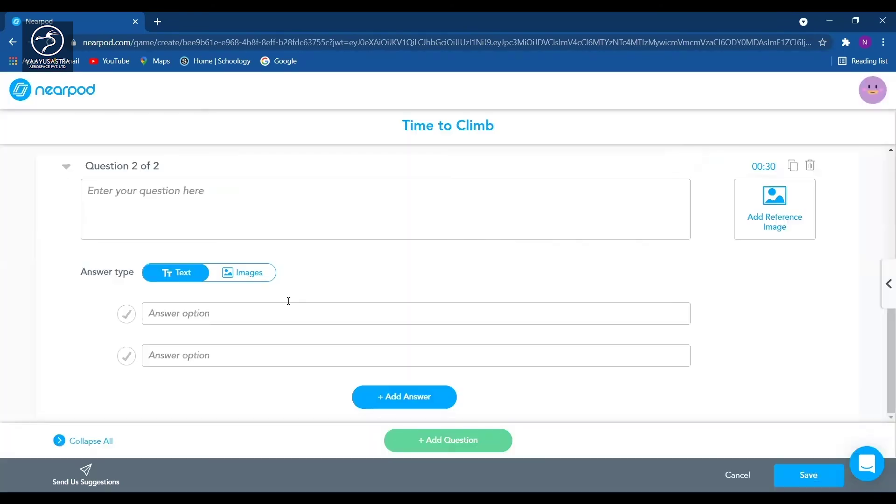
pyautogui.click(238, 279)
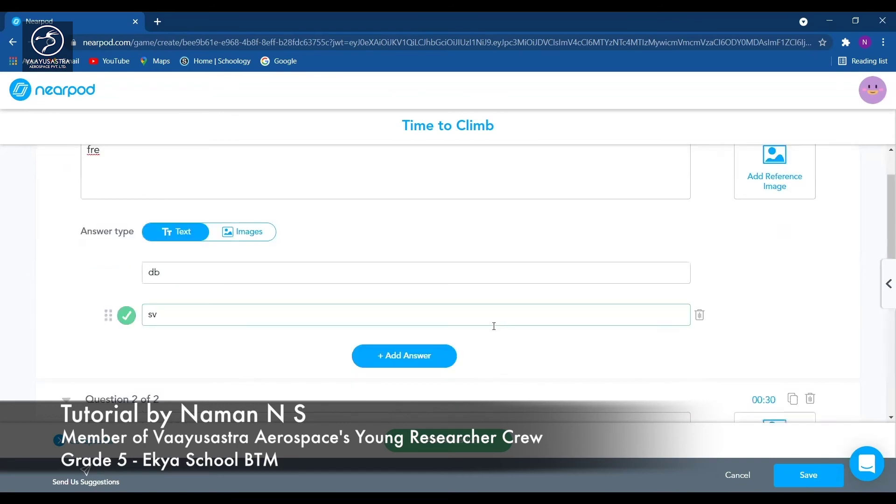
pyautogui.scroll(1, 494, 324)
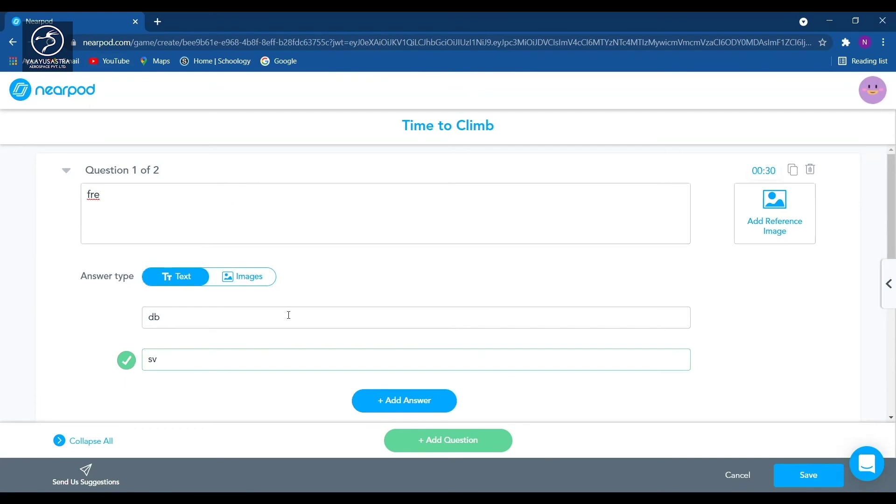
pyautogui.scroll(-5, 420, 320)
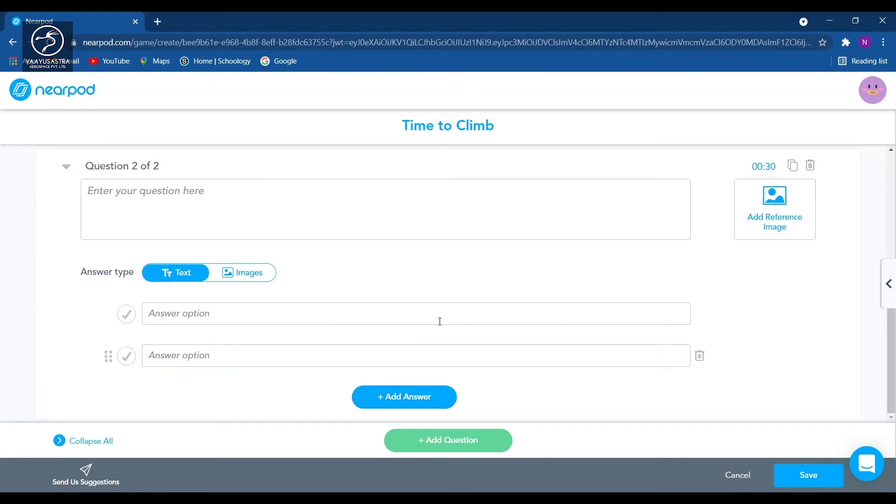
# Try adding more empty answer options to the second question and delete the extra ones
pyautogui.doubleClick(422, 400)
pyautogui.press('Return')
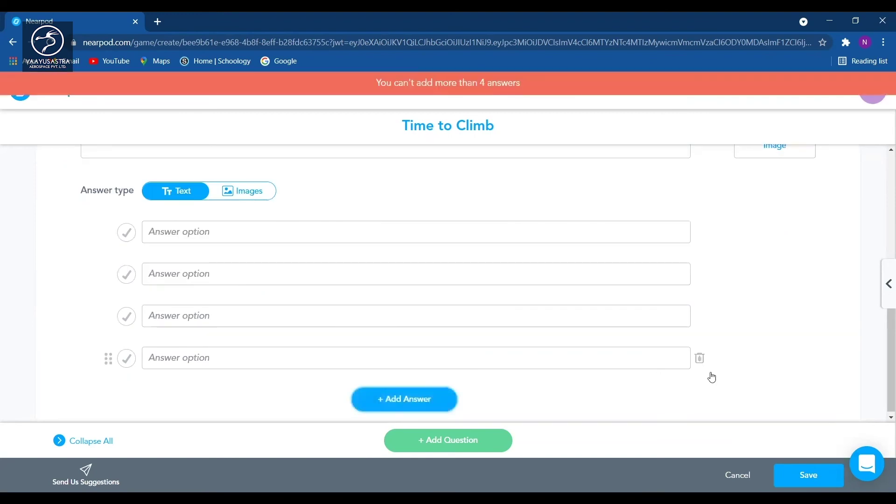
pyautogui.click(700, 356)
pyautogui.click(699, 316)
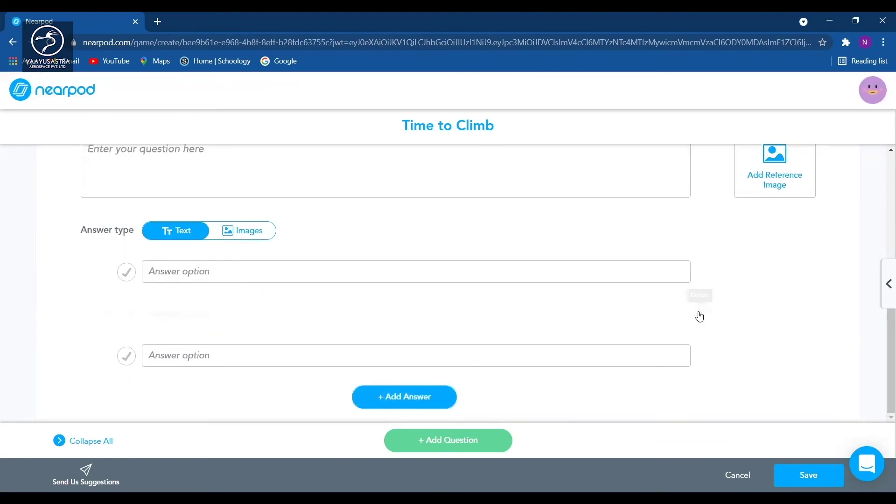
pyautogui.click(700, 314)
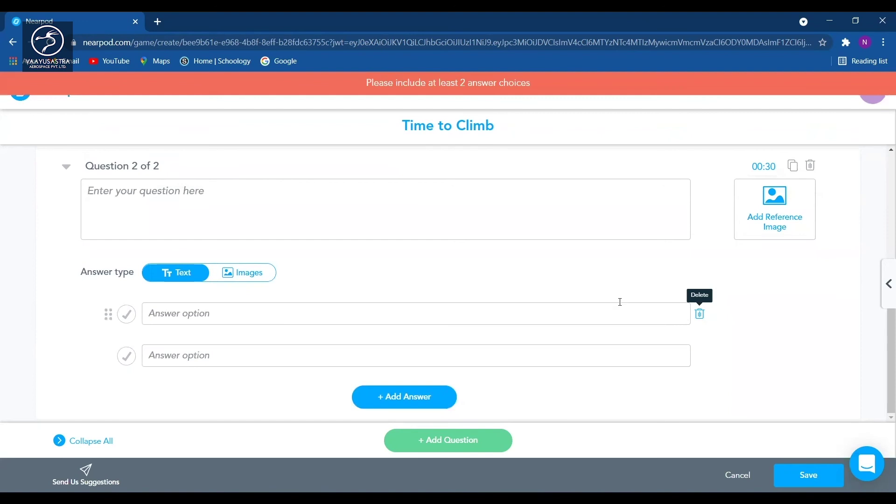
# Leave the Time to Climb editor without saving and return to the My Lessons library
pyautogui.scroll(5, 419, 231)
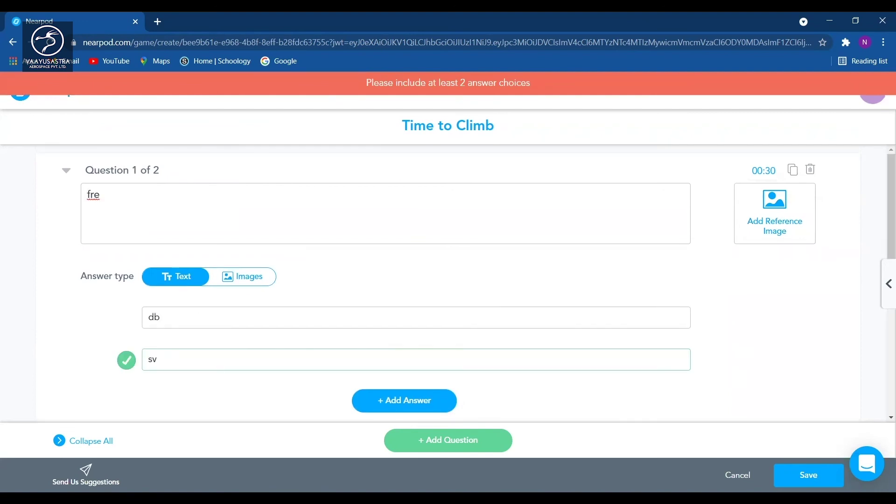
pyautogui.click(63, 96)
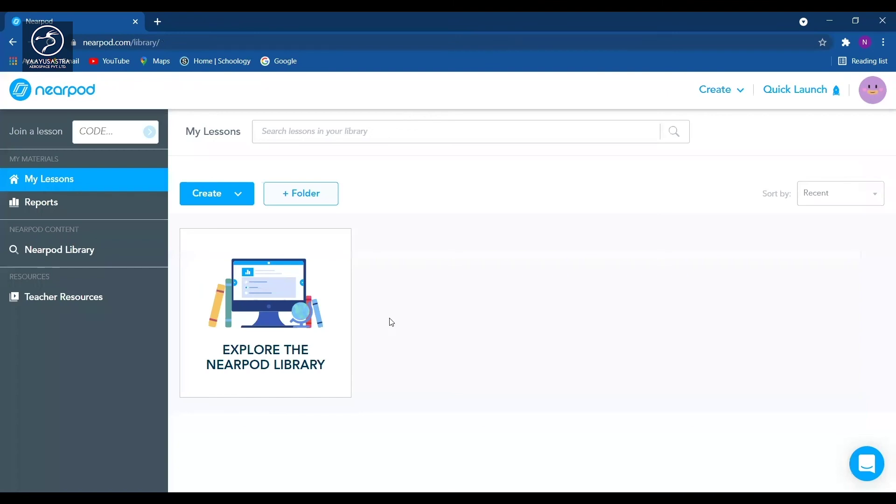
pyautogui.scroll(-4, 392, 327)
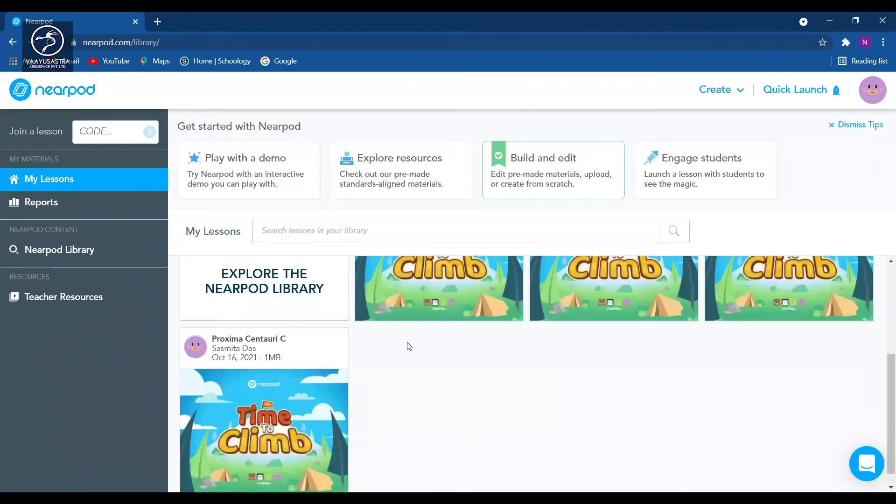
pyautogui.scroll(4, 441, 410)
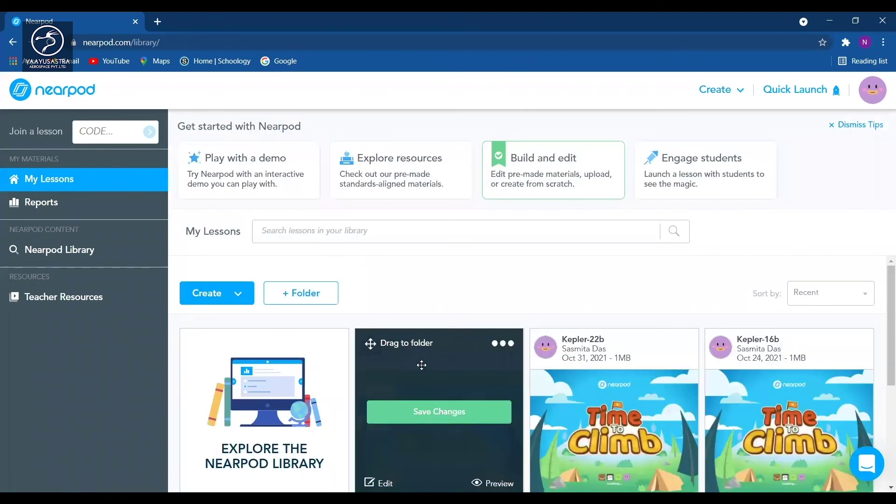
# Examine the additional options of the unsaved Demo lesson and compare its launch options with the Kepler-22b lesson
pyautogui.click(503, 343)
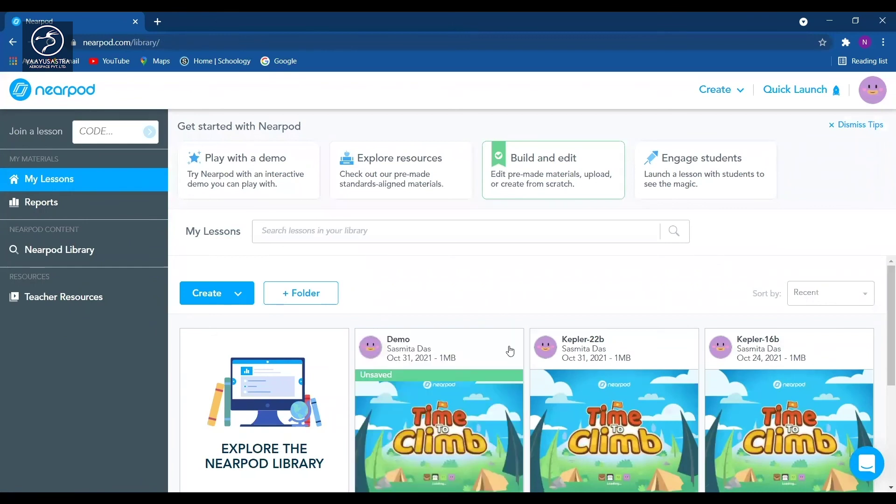
pyautogui.click(494, 343)
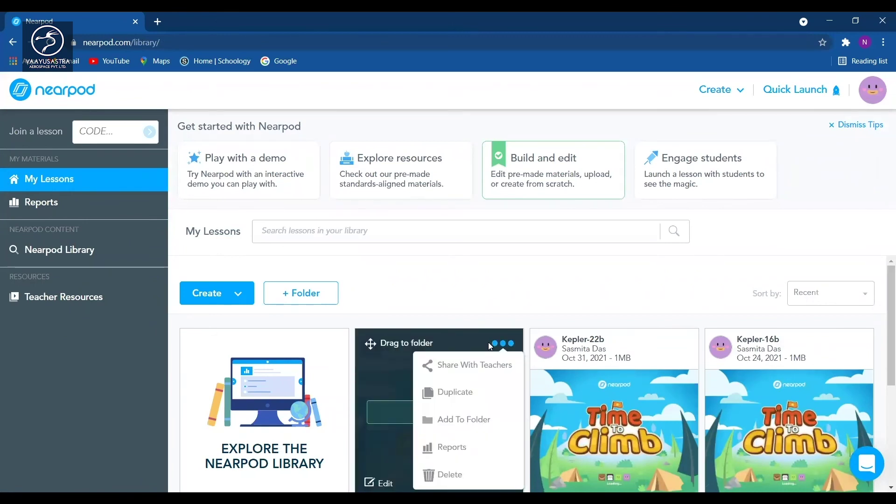
pyautogui.scroll(-4, 487, 343)
pyautogui.scroll(3, 509, 297)
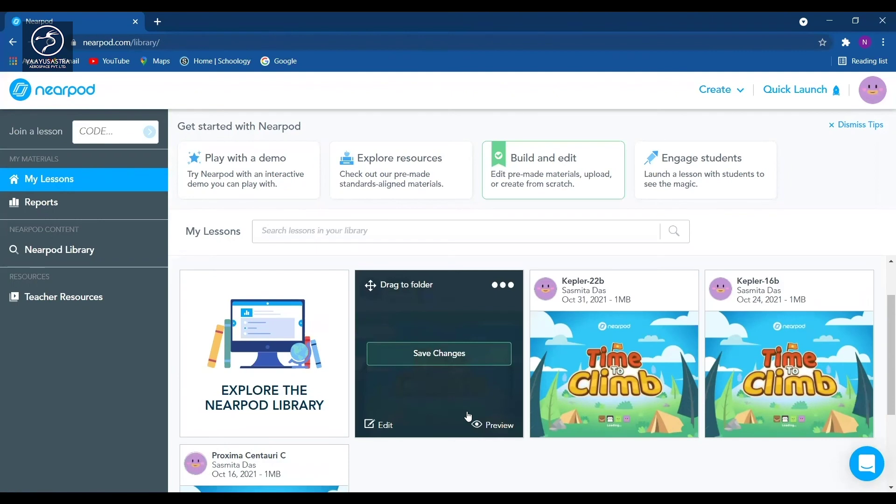
pyautogui.click(503, 284)
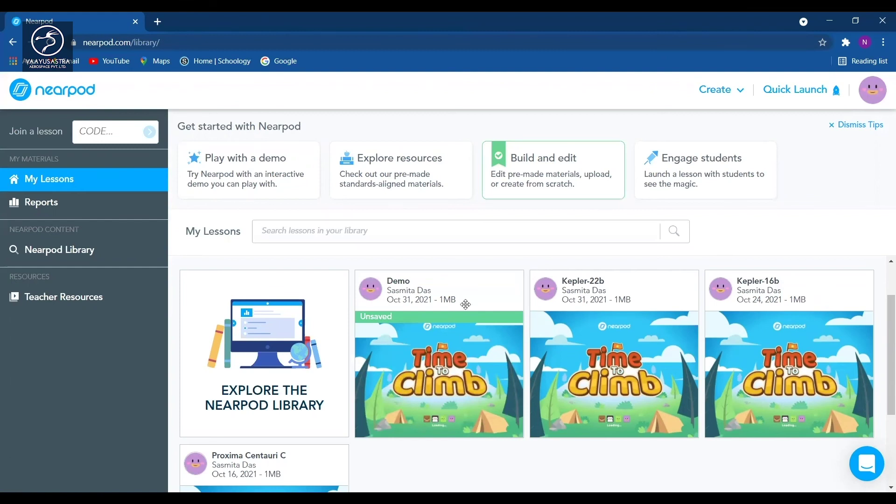
pyautogui.moveTo(431, 350)
pyautogui.moveTo(621, 337)
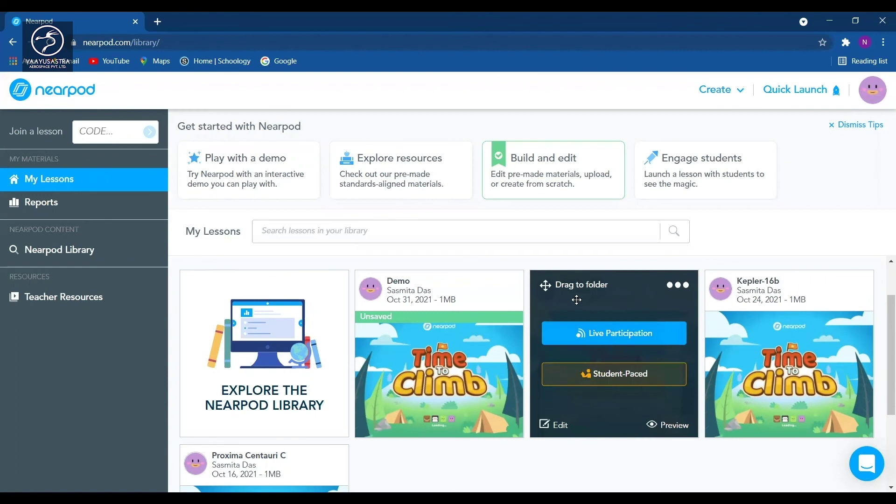
# Preview the Demo lesson, try the answers "sv" and "db", and return to the lessons library
pyautogui.moveTo(498, 431)
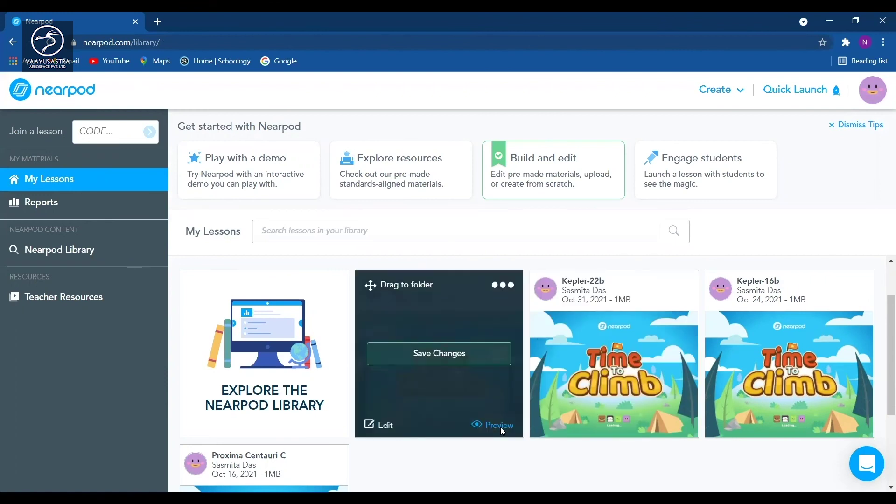
pyautogui.click(499, 426)
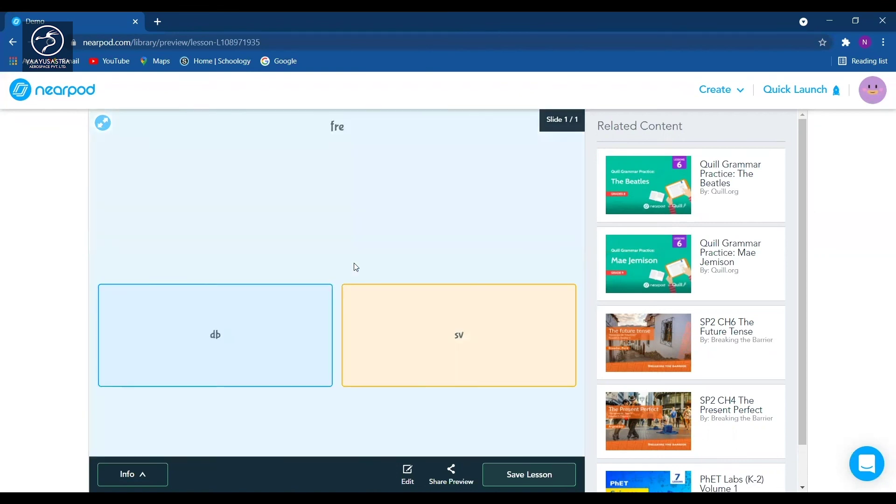
pyautogui.doubleClick(461, 336)
pyautogui.click(184, 372)
pyautogui.hotkey('alt', 'Left')
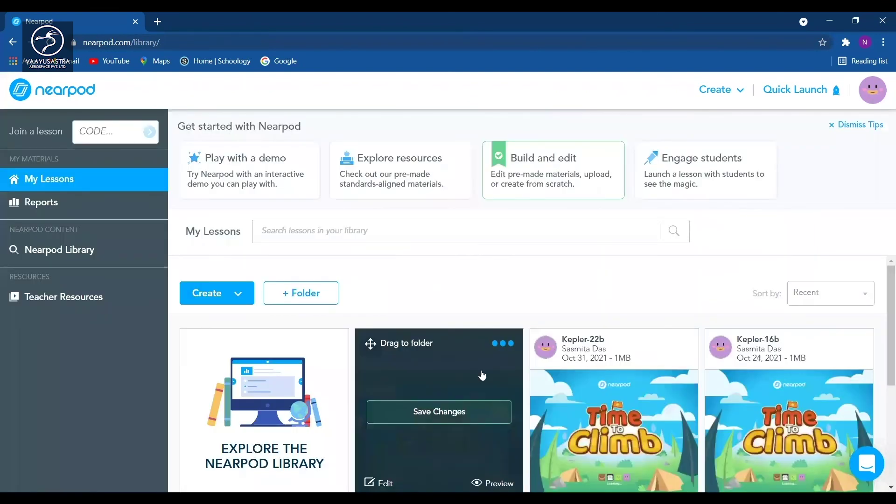
# Delete the Demo lesson from the My Lessons library
pyautogui.click(502, 343)
pyautogui.scroll(-2, 495, 356)
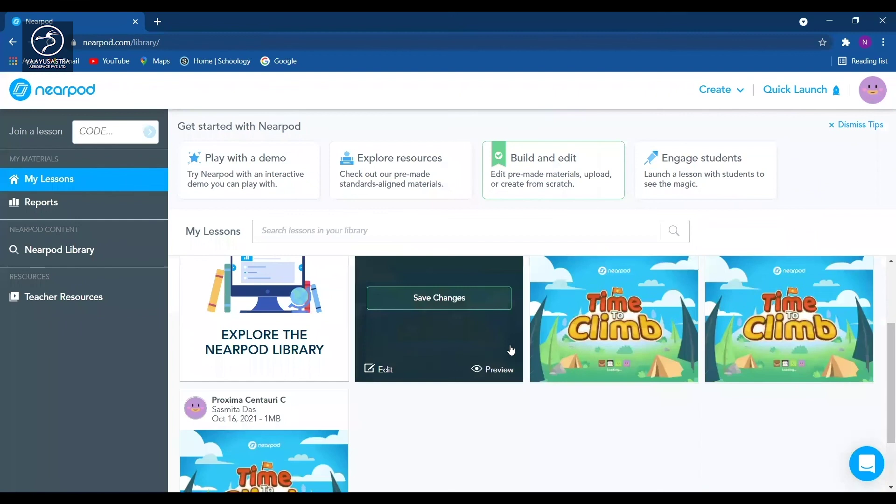
pyautogui.scroll(2, 495, 357)
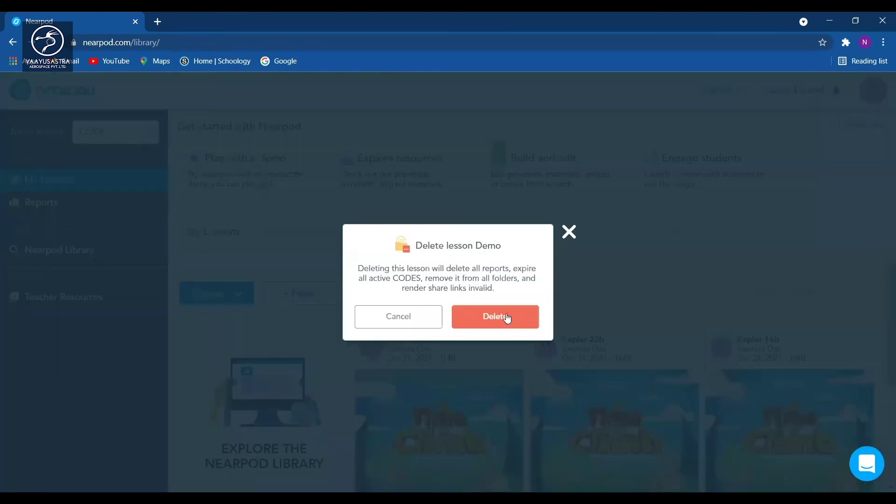
pyautogui.click(508, 318)
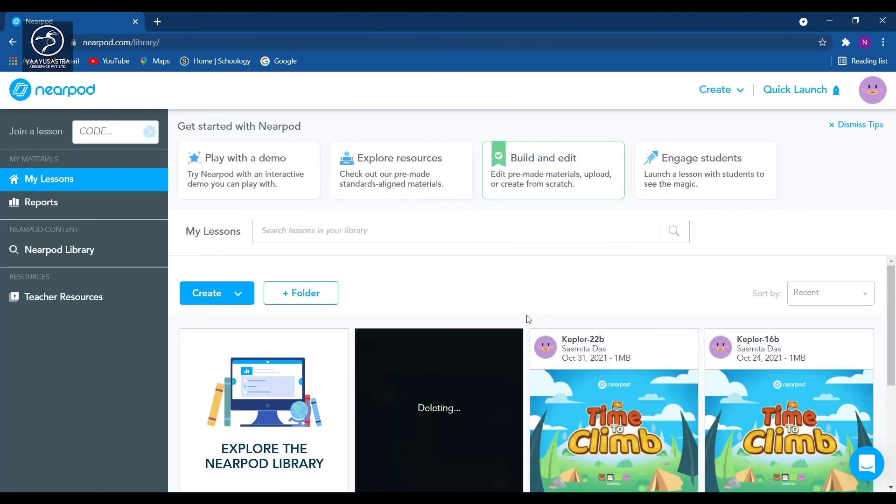